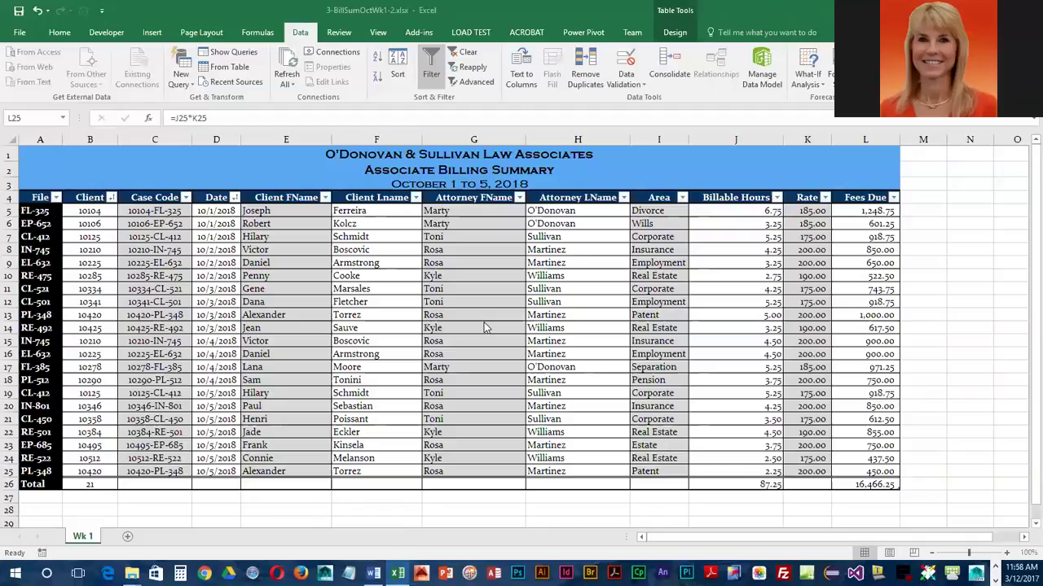
Select the Rate cells K5 through K25 in the billing table
{"action": "left_click_drag", "start_coordinate": [811, 212], "coordinate": [807, 472]}
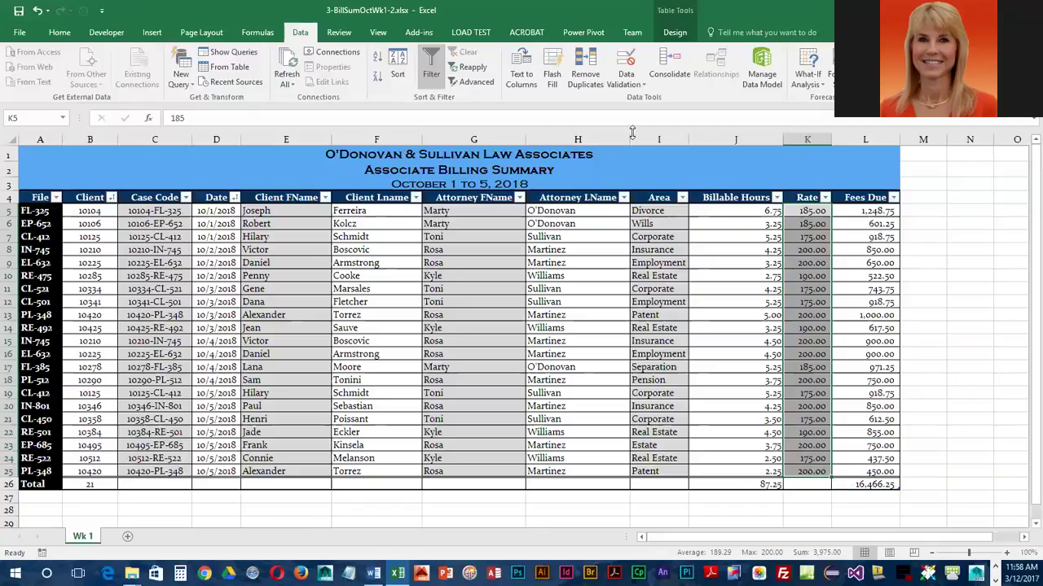
Add List data validation to K5:K25 with source 175.00, 185.00, 190.00, 200.00
{"action": "left_click", "coordinate": [627, 82]}
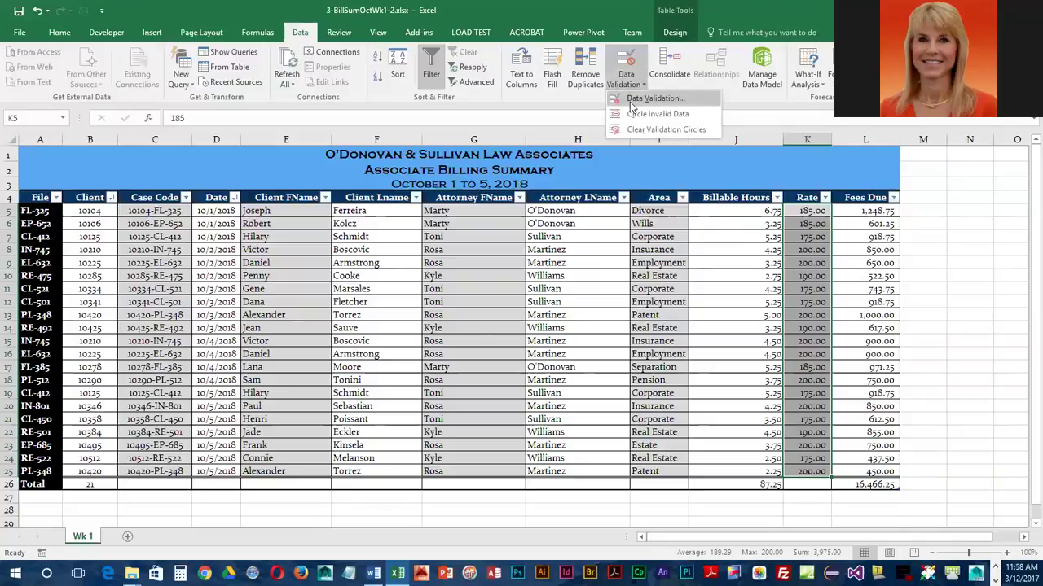
{"action": "left_click", "coordinate": [631, 101]}
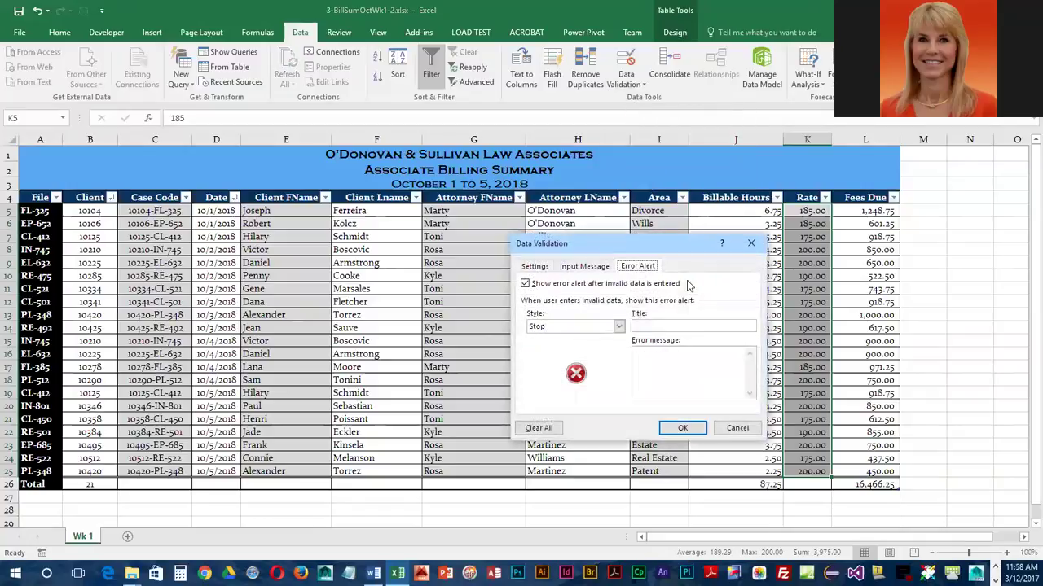
{"action": "left_click", "coordinate": [546, 272]}
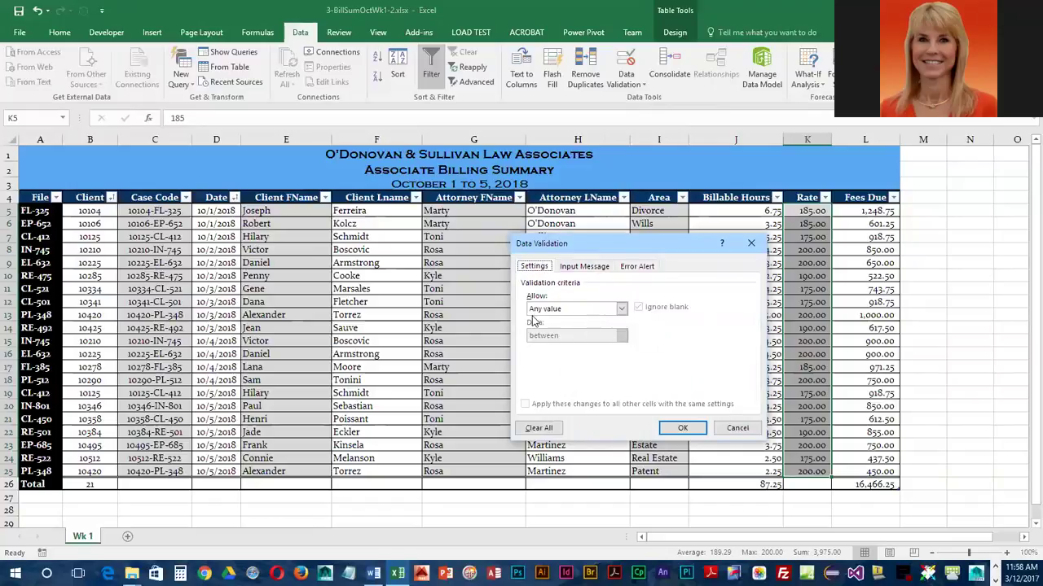
{"action": "left_click", "coordinate": [623, 308]}
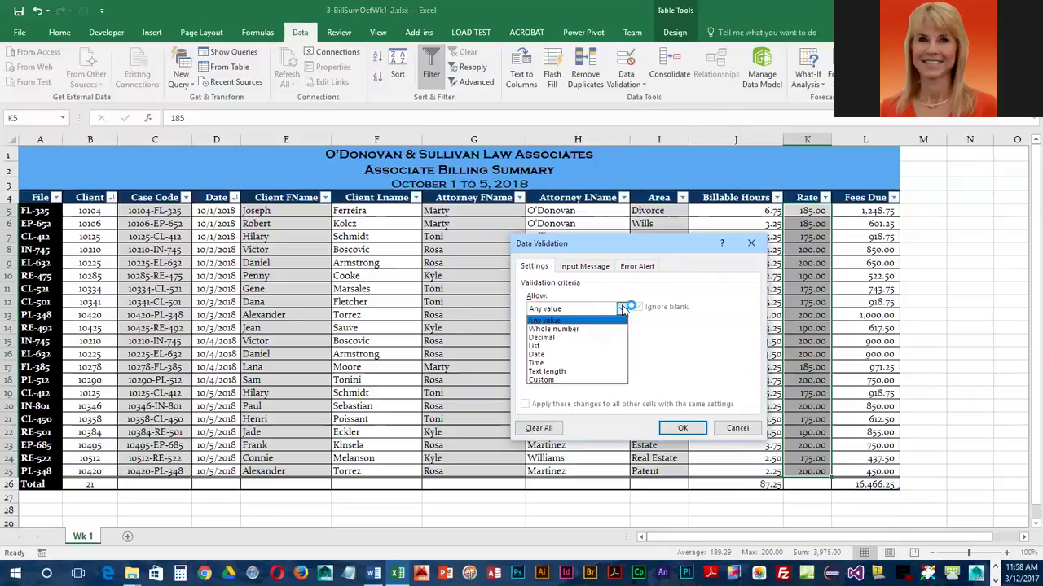
{"action": "left_click", "coordinate": [593, 346]}
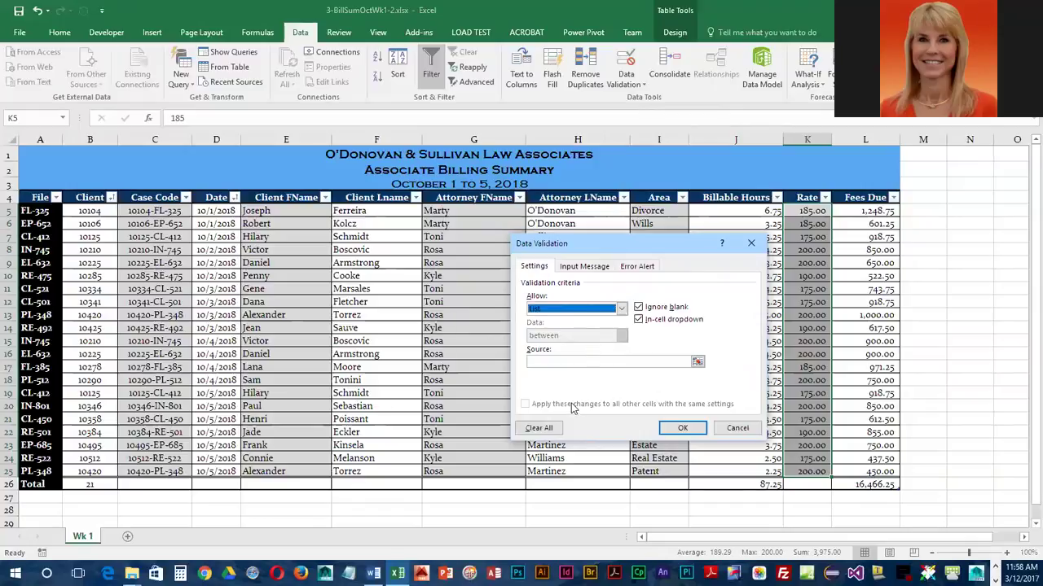
{"action": "left_click", "coordinate": [562, 360]}
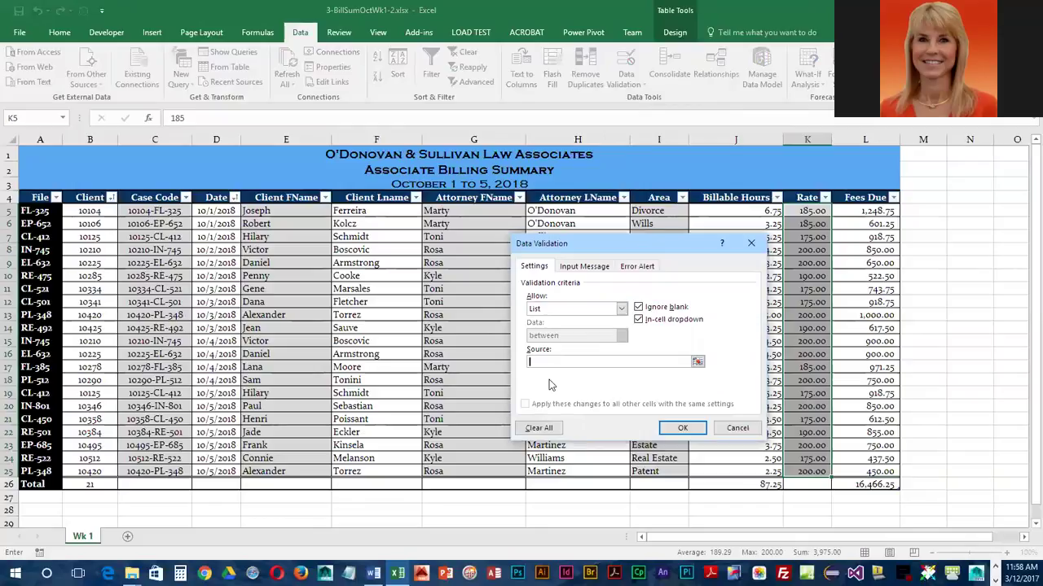
{"action": "type", "text": "175.00,"}
{"action": "type", "text": "190.00,200.00"}
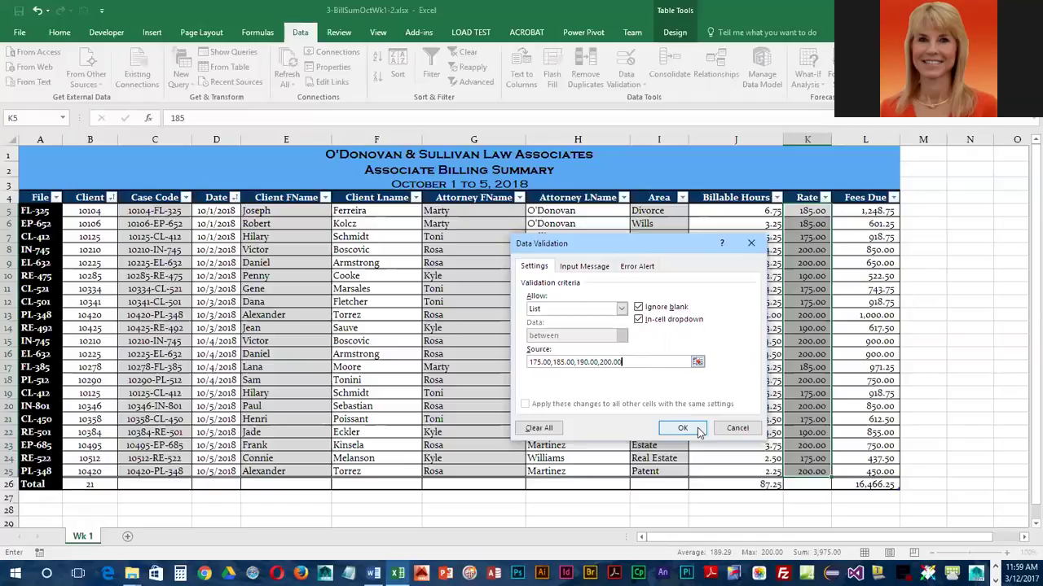
{"action": "left_click", "coordinate": [682, 428]}
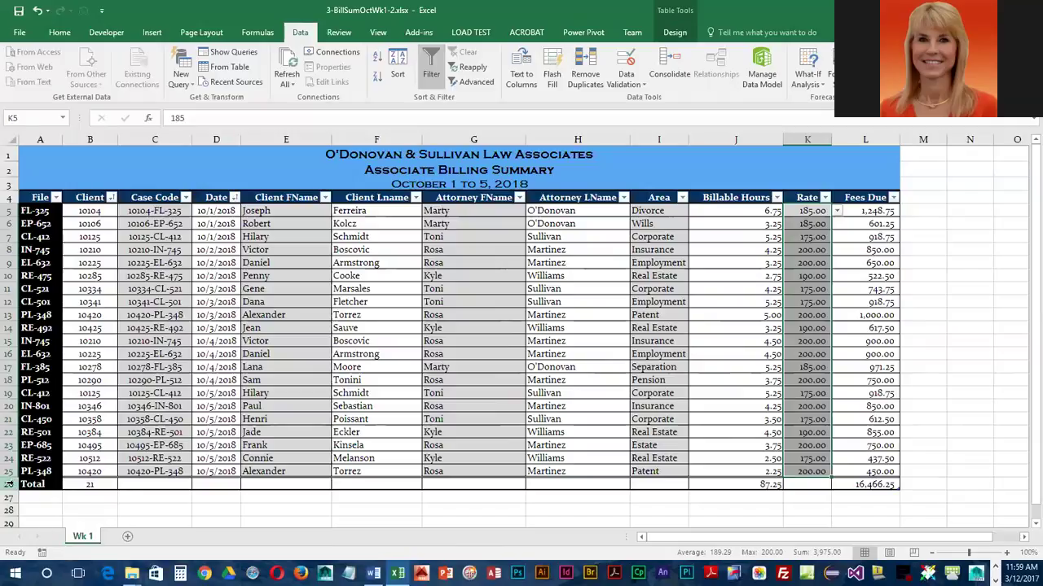
Insert a row above Total; enter IN-745, client 10210, case 10110-IN-745, date 10/5/2018
{"action": "right_click", "coordinate": [10, 484]}
{"action": "left_click", "coordinate": [36, 432]}
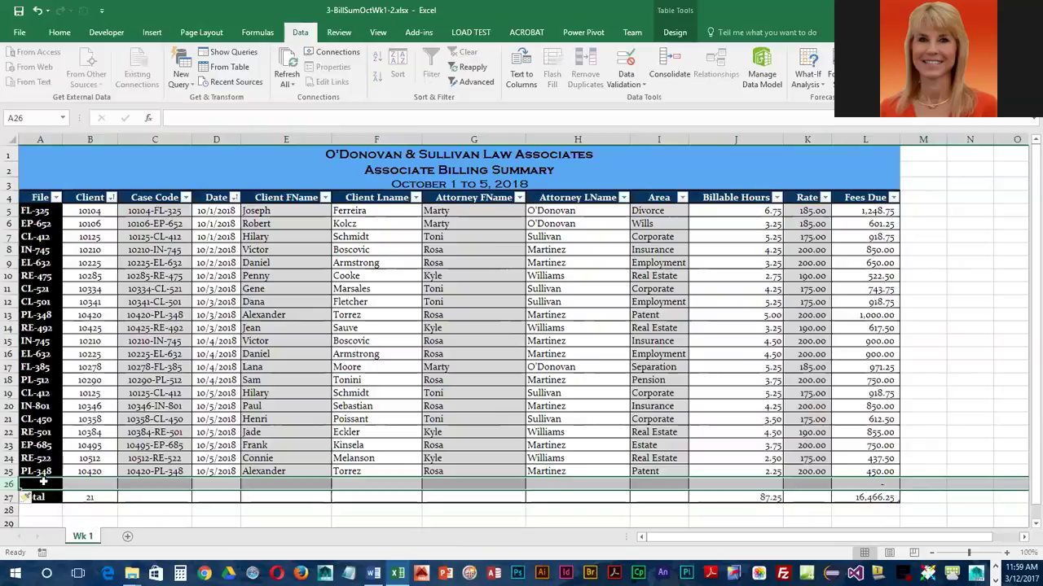
{"action": "left_click", "coordinate": [44, 482]}
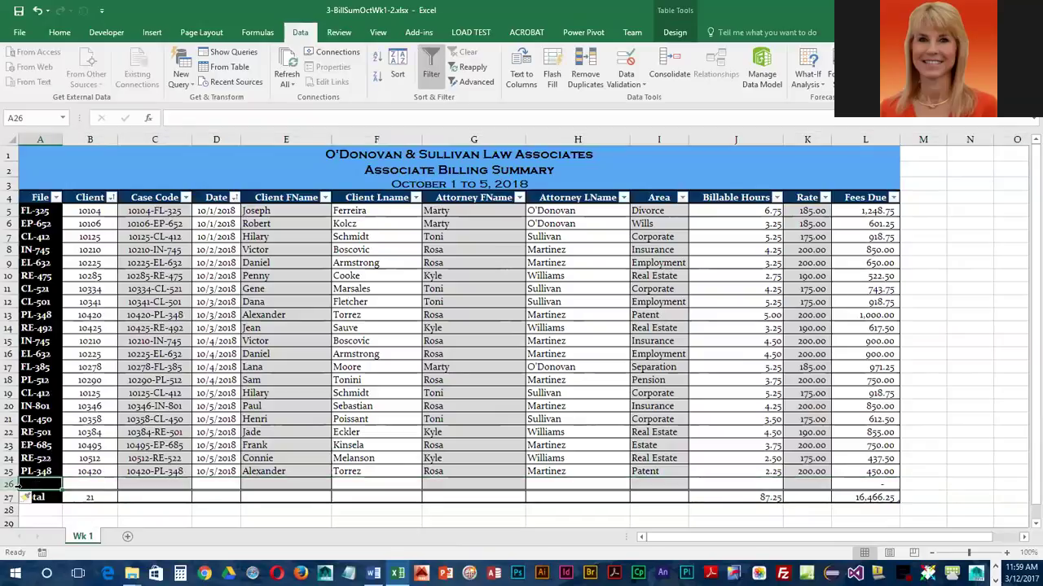
{"action": "type", "text": "IN-"}
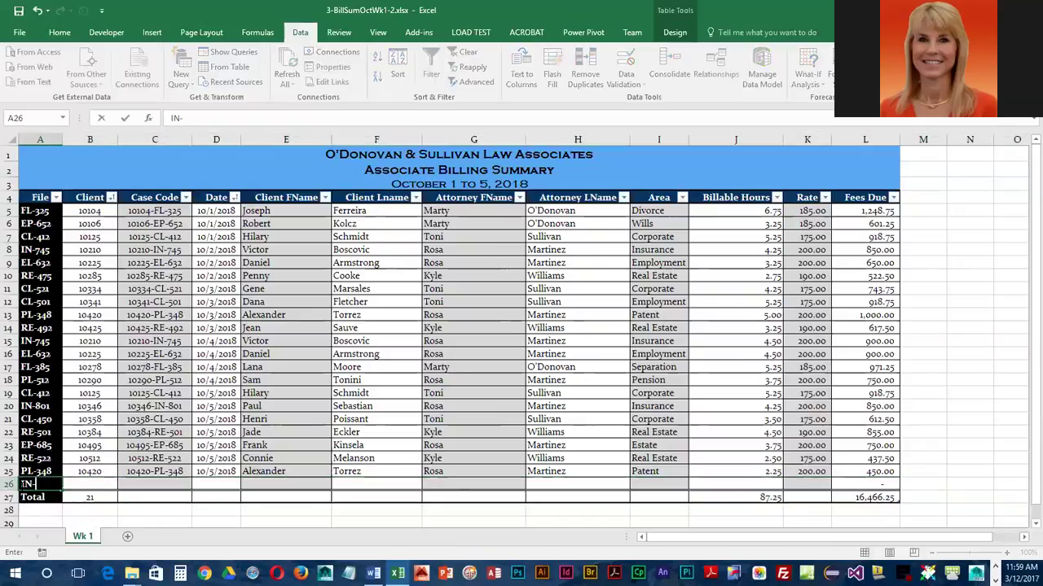
{"action": "type", "text": "745"}
{"action": "key", "text": "Tab"}
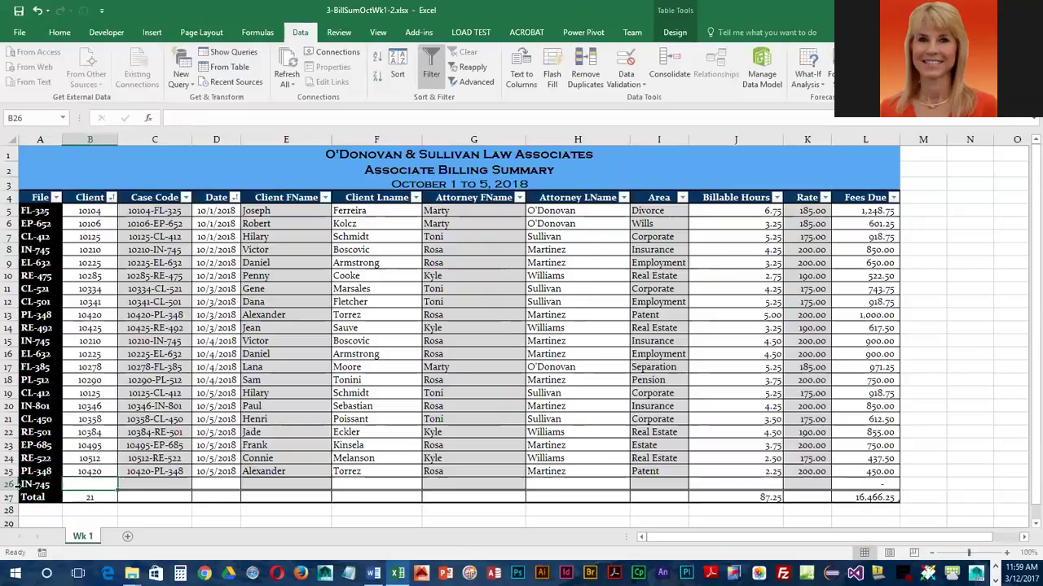
{"action": "type", "text": "10210"}
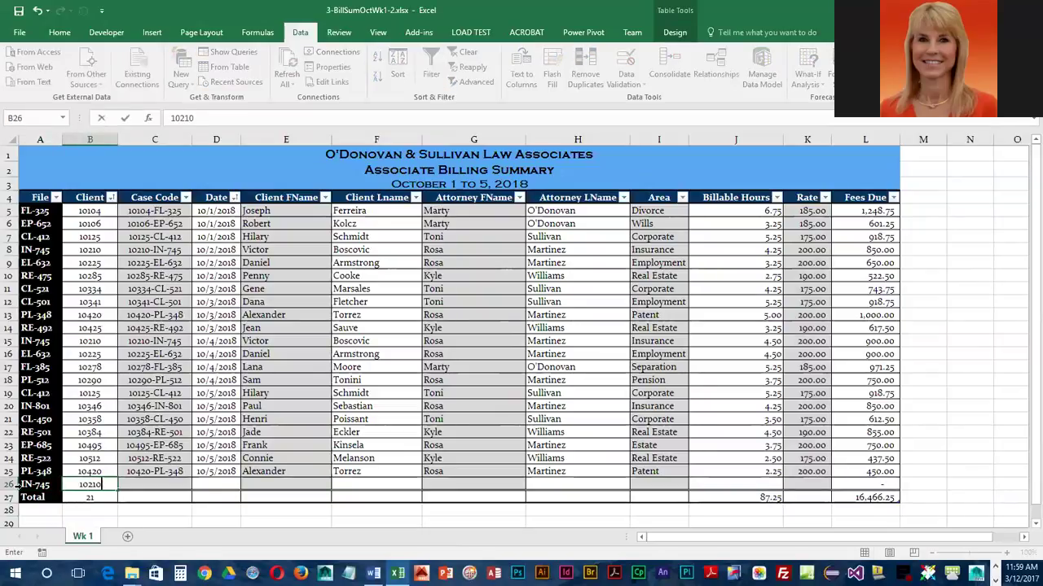
{"action": "key", "text": "Tab"}
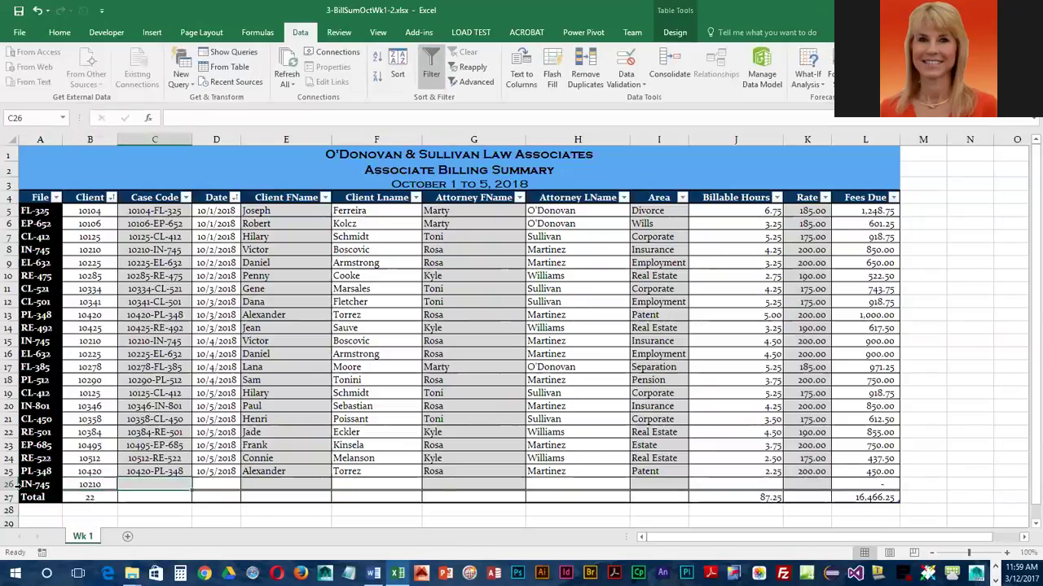
{"action": "type", "text": "10"}
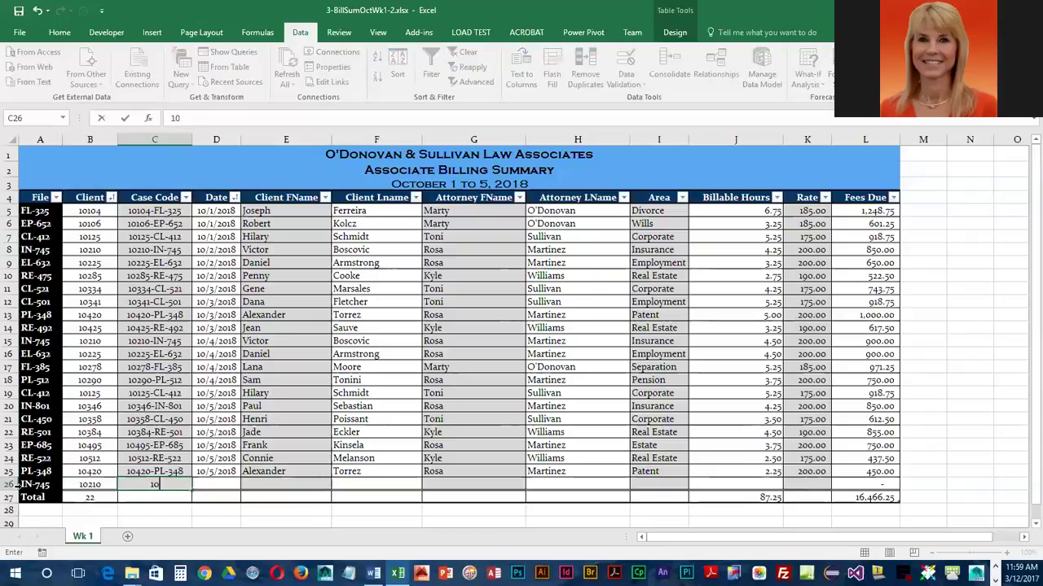
{"action": "type", "text": "110-IN-745"}
{"action": "key", "text": "Tab"}
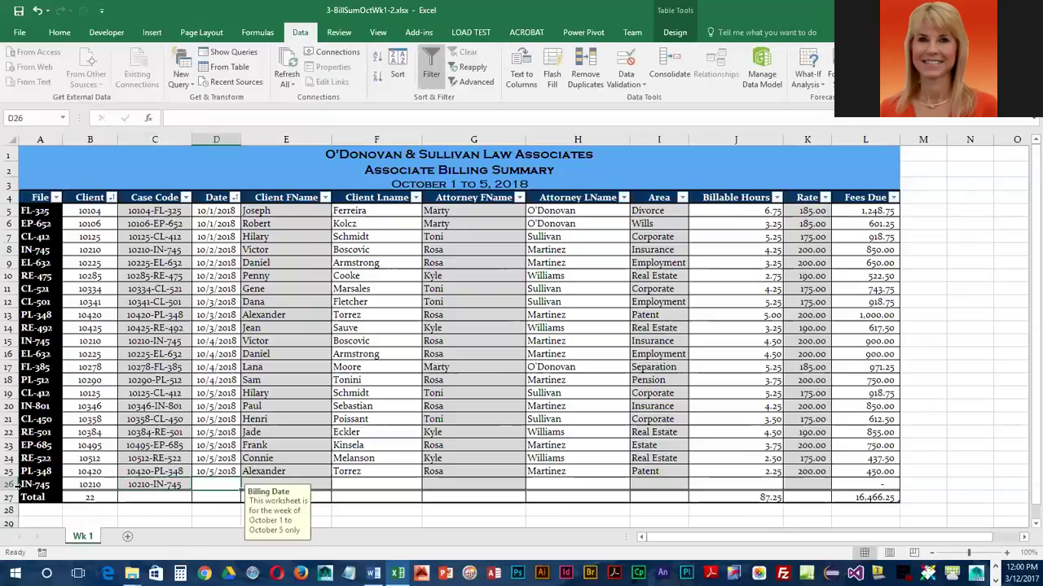
{"action": "type", "text": "10/5/"}
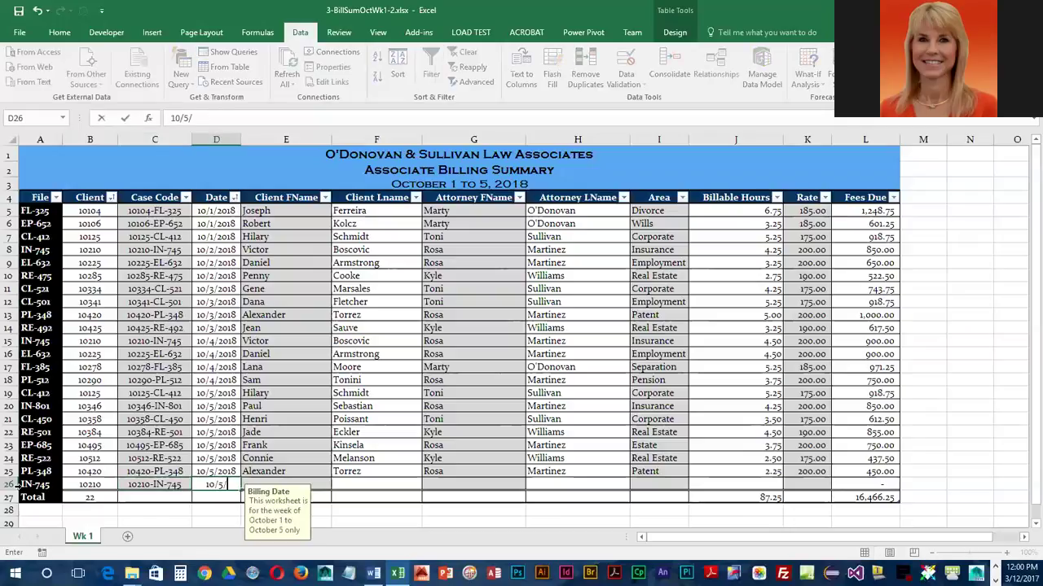
{"action": "type", "text": "2018"}
{"action": "key", "text": "Tab"}
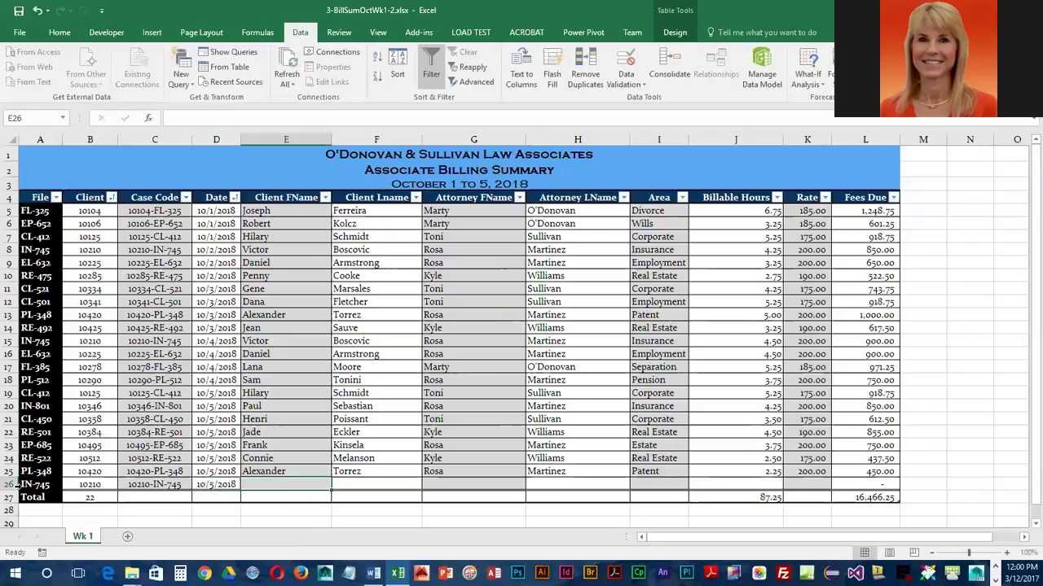
Fill in row 26's client and attorney names, Insurance area and 1.75 billable hours
{"action": "key", "text": "Tab"}
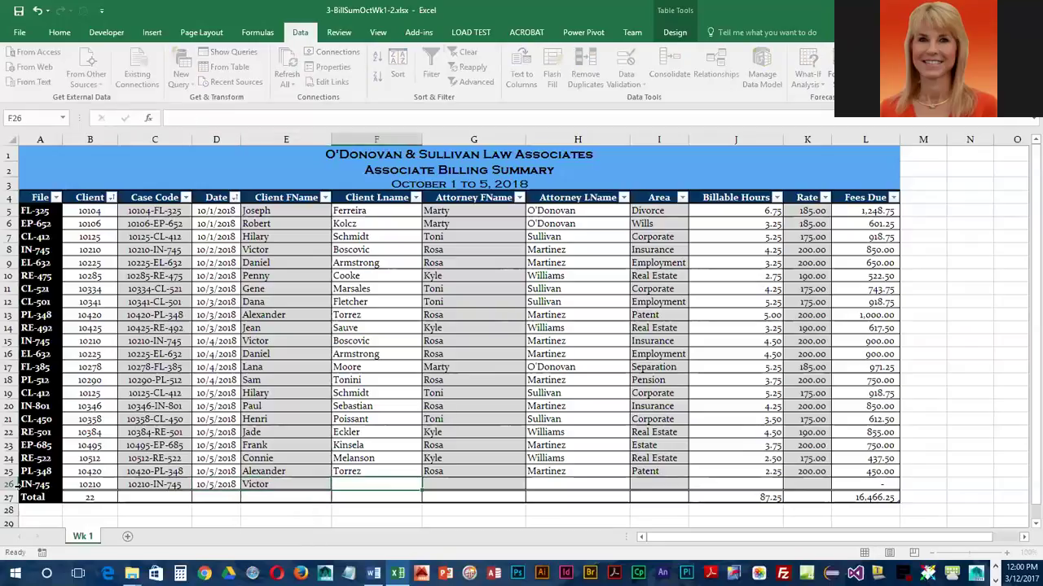
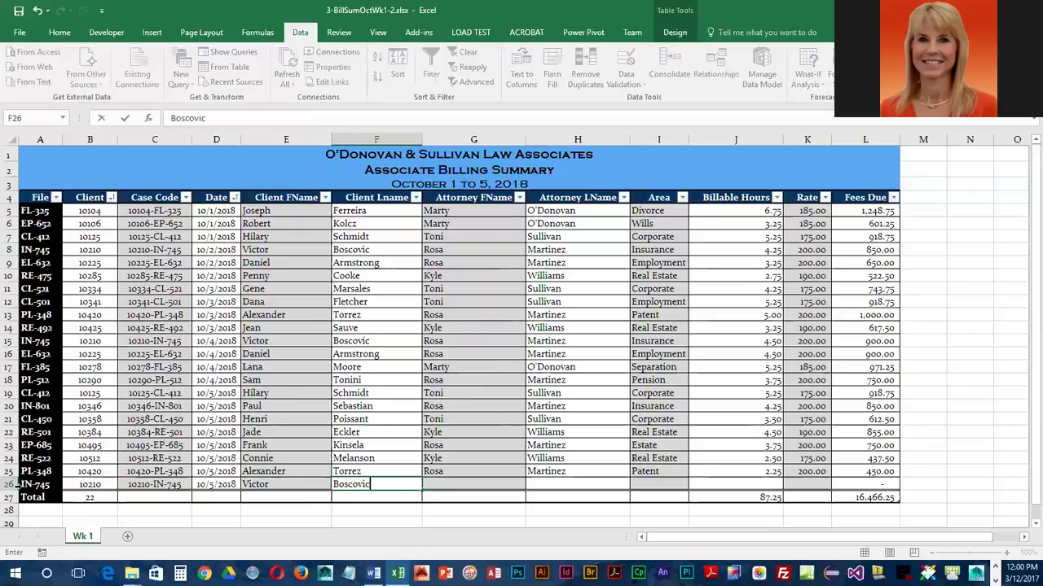
{"action": "key", "text": "Tab"}
{"action": "key", "text": "Tab"}
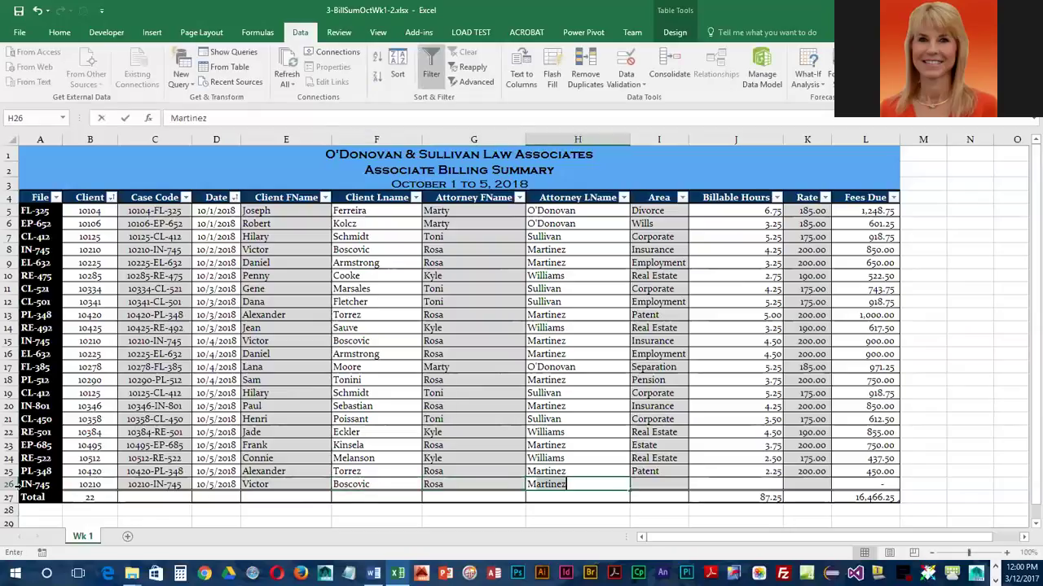
{"action": "key", "text": "Tab"}
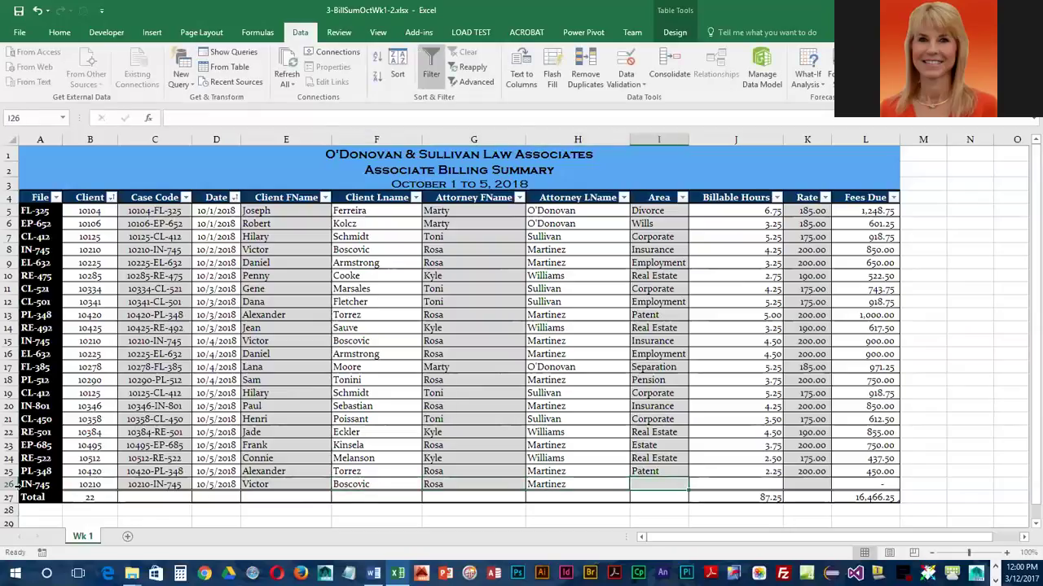
{"action": "type", "text": "Insurance"}
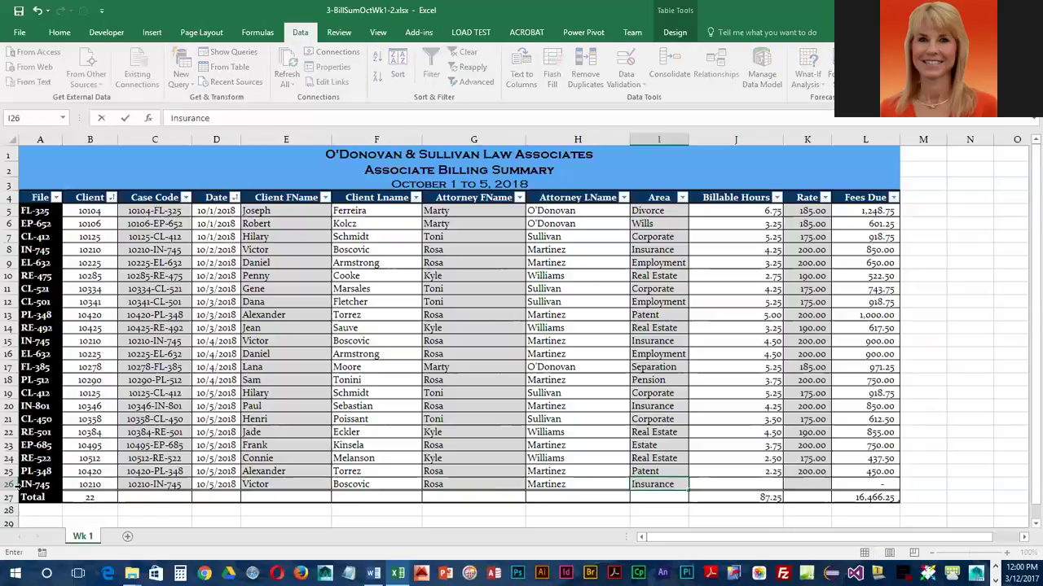
{"action": "key", "text": "Tab"}
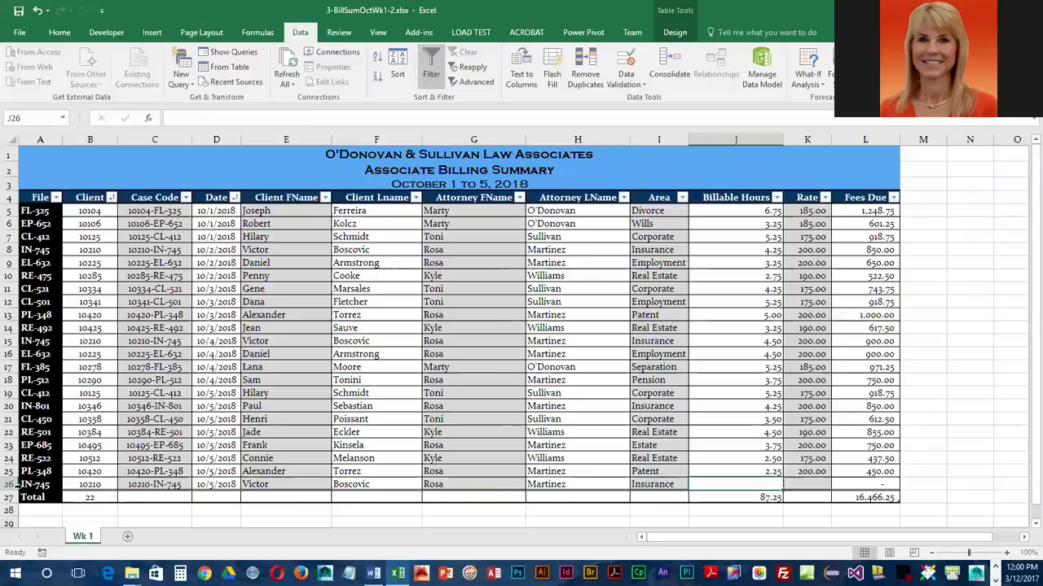
{"action": "type", "text": "1.75"}
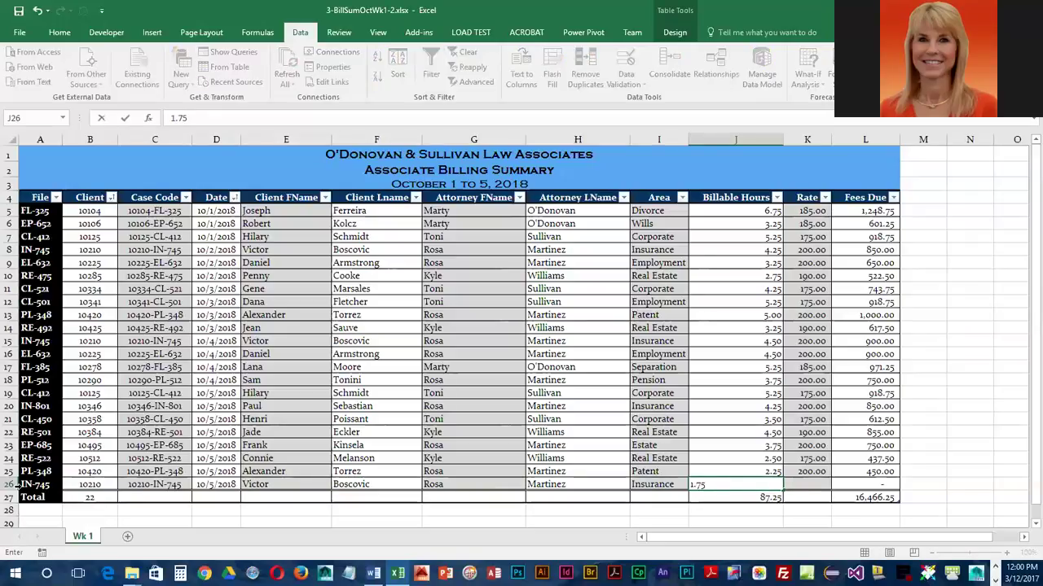
{"action": "key", "text": "Tab"}
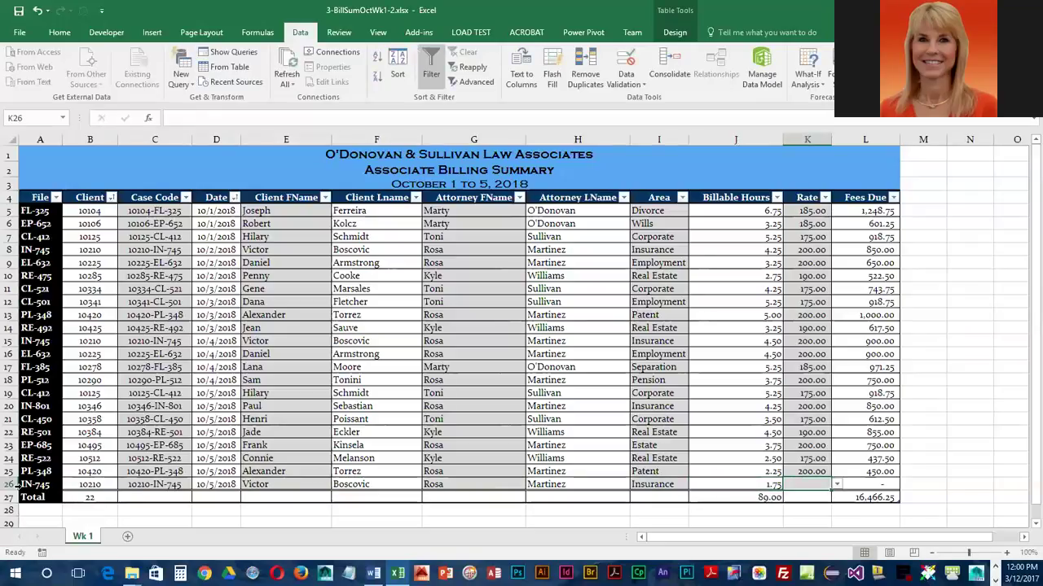
{"action": "left_click", "coordinate": [835, 486]}
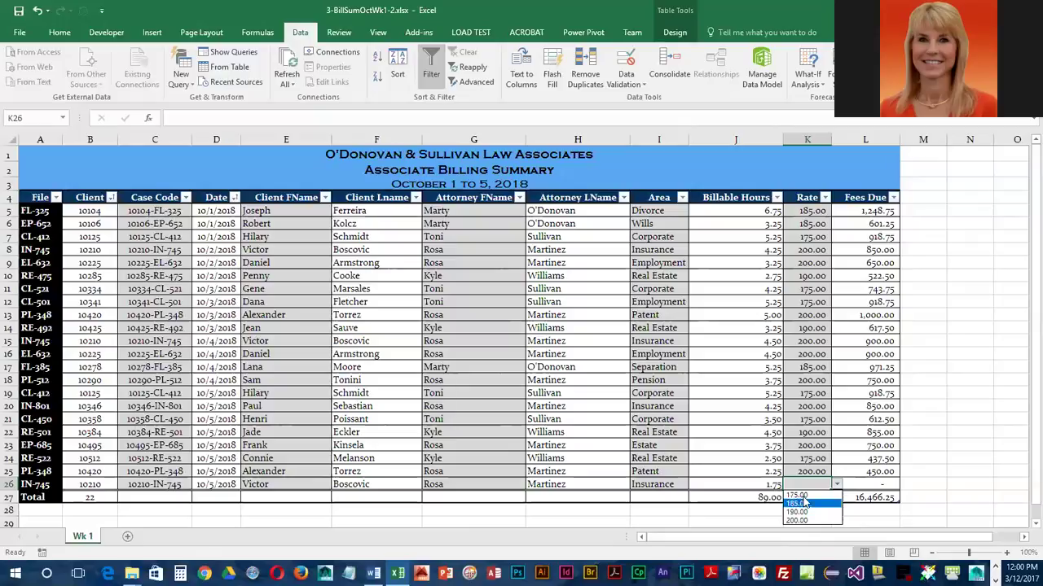
{"action": "left_click", "coordinate": [803, 486]}
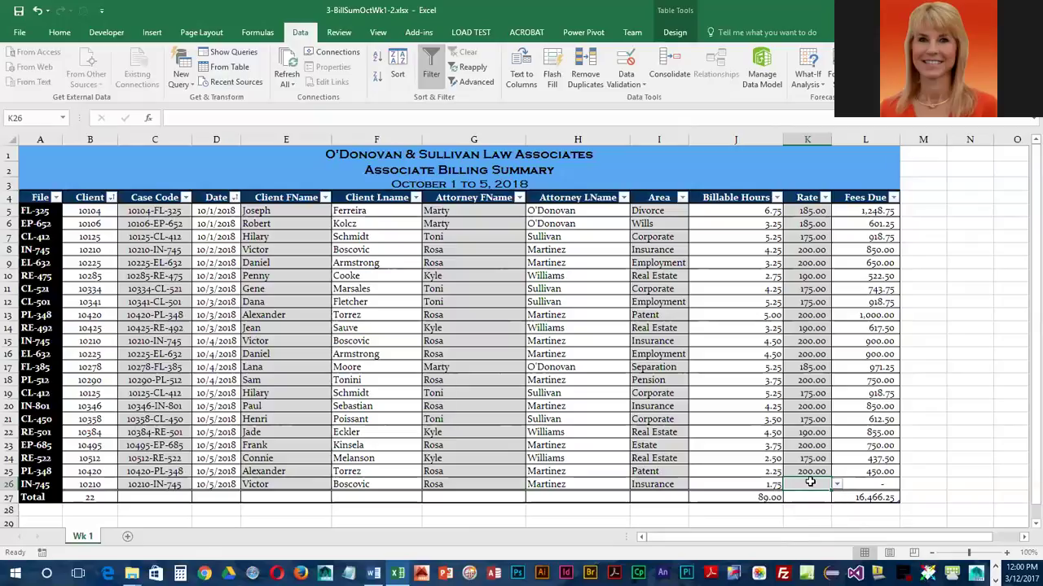
{"action": "type", "text": "225"}
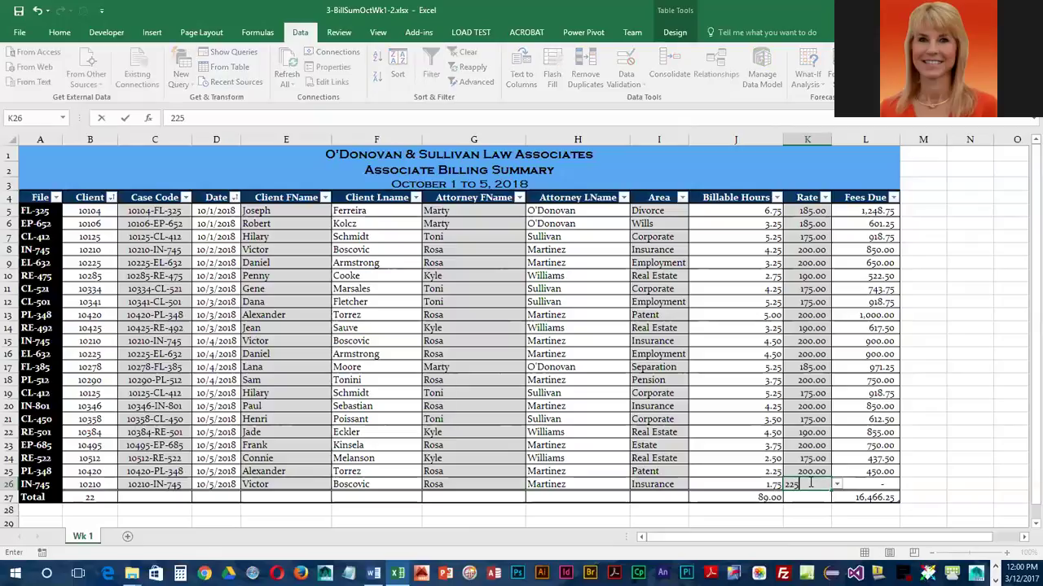
{"action": "key", "text": "Return"}
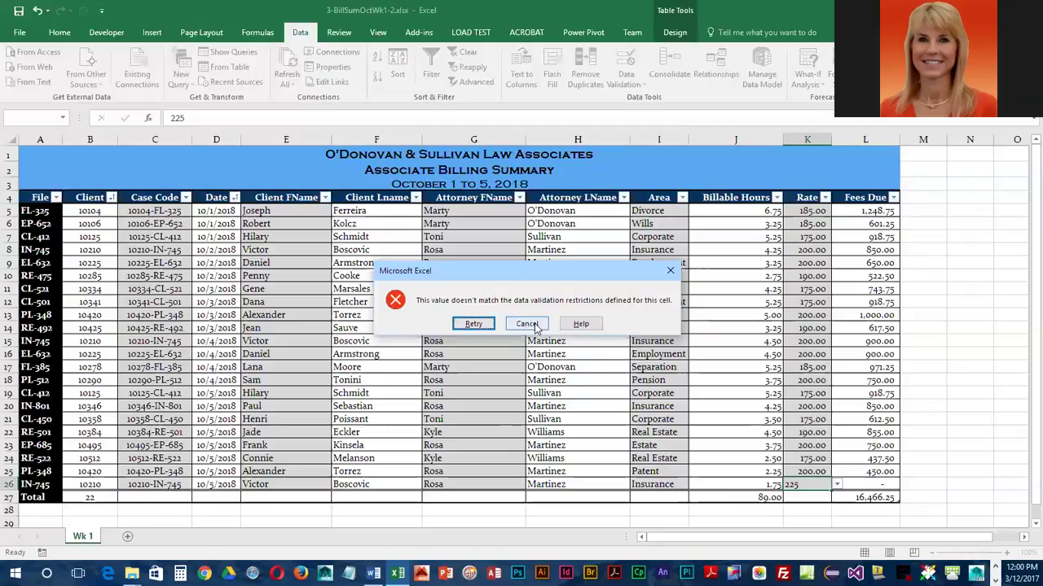
{"action": "left_click", "coordinate": [527, 325]}
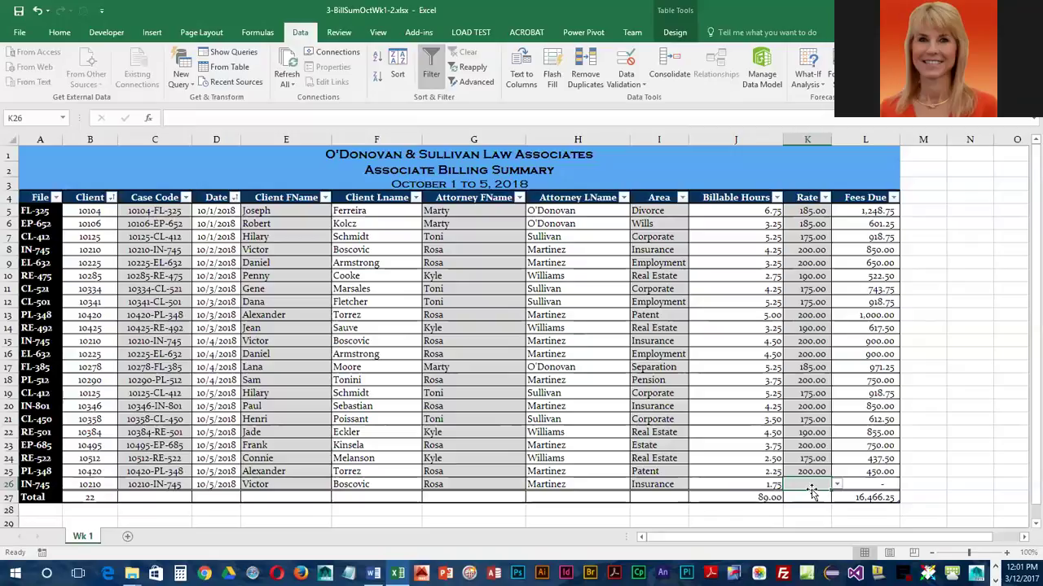
Pick 200.00 from row 26's Rate dropdown, then save the workbook
{"action": "left_click", "coordinate": [835, 485]}
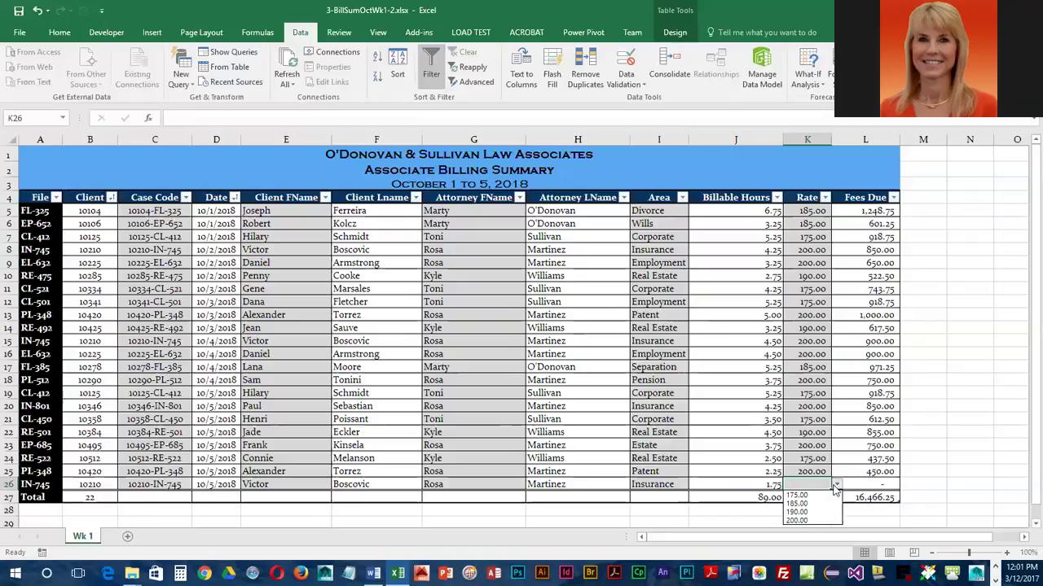
{"action": "left_click", "coordinate": [798, 519]}
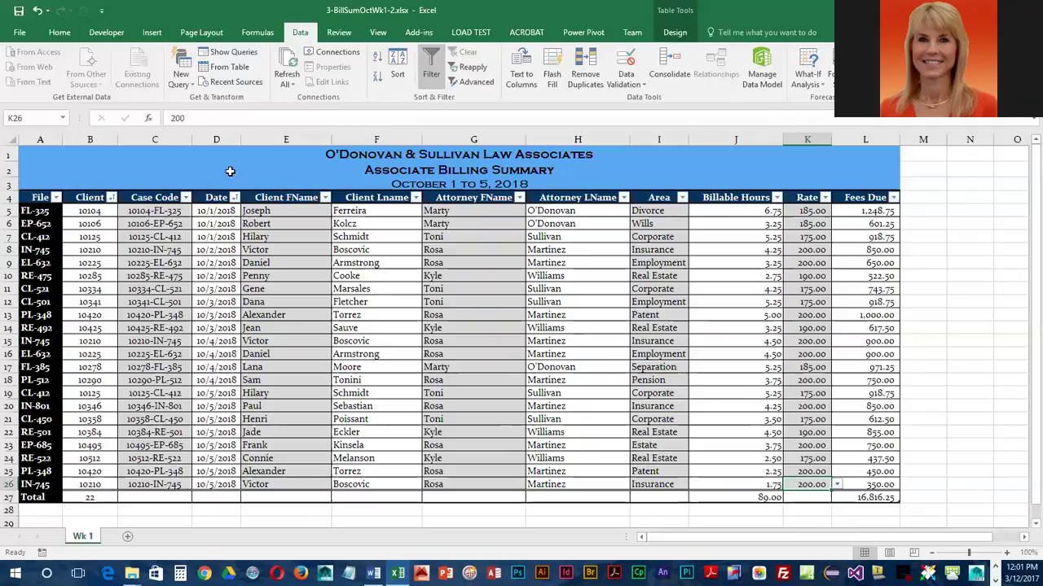
{"action": "left_click", "coordinate": [24, 14]}
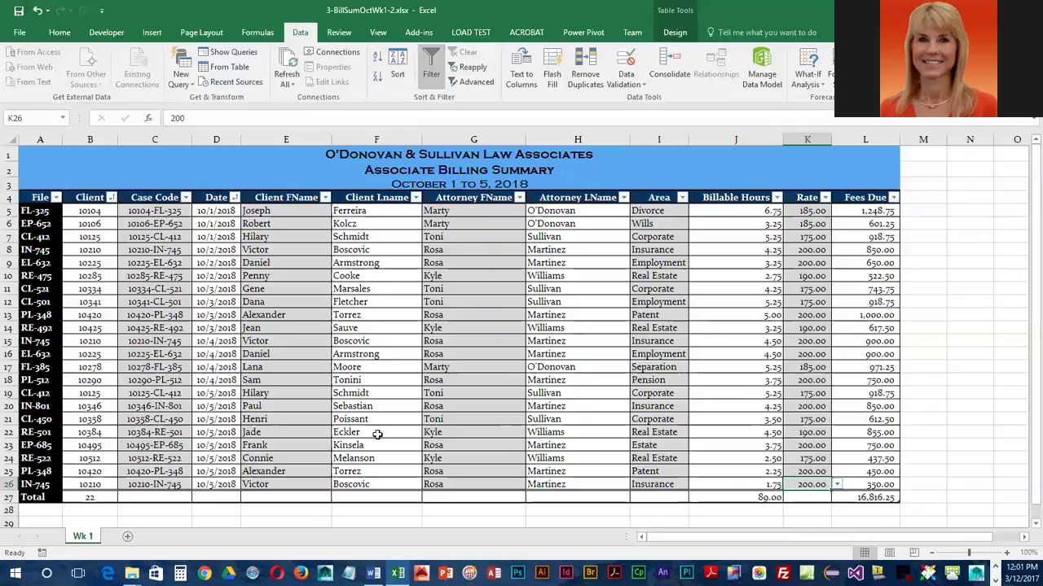